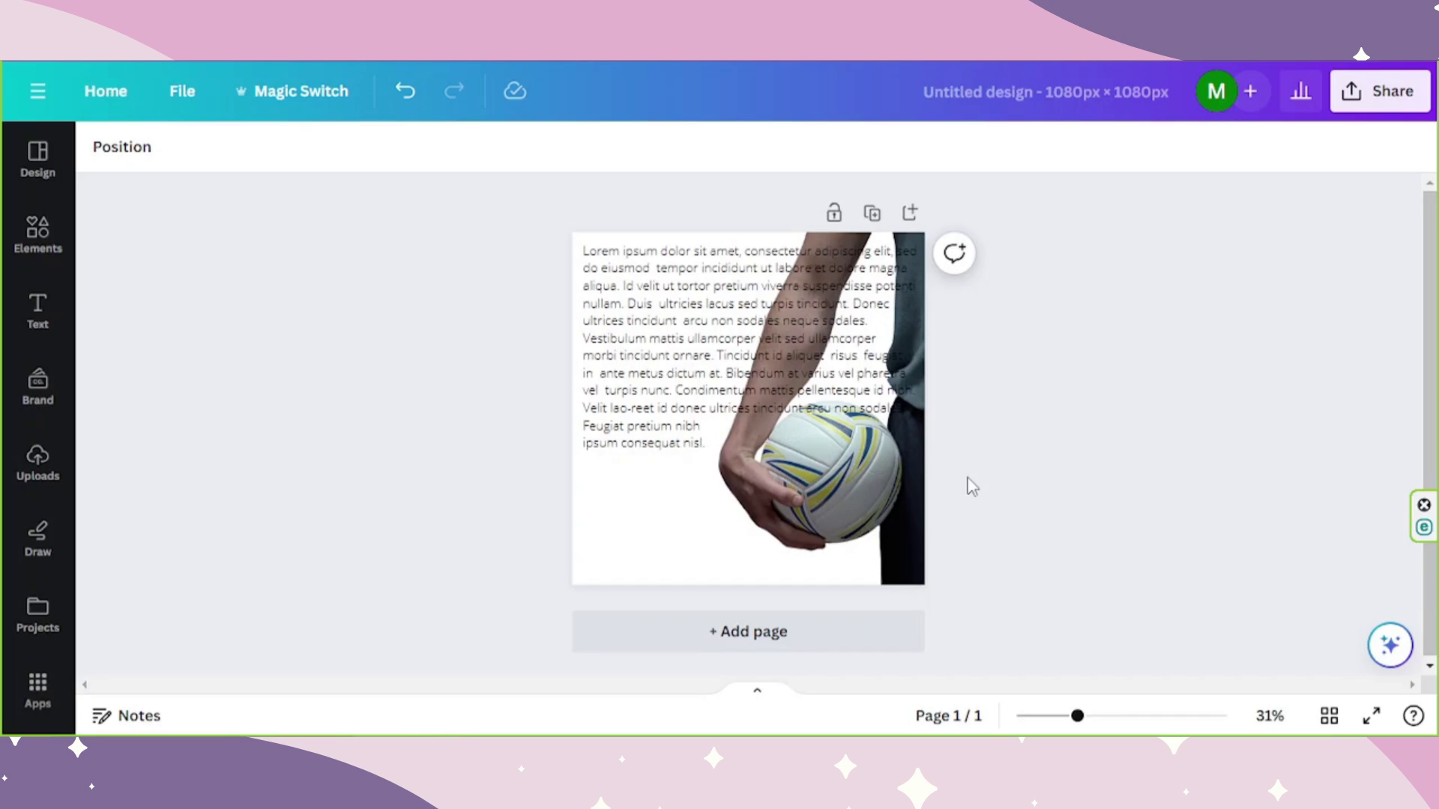
Set the lorem ipsum paragraph's text alignment to Justify
left_click(750, 427)
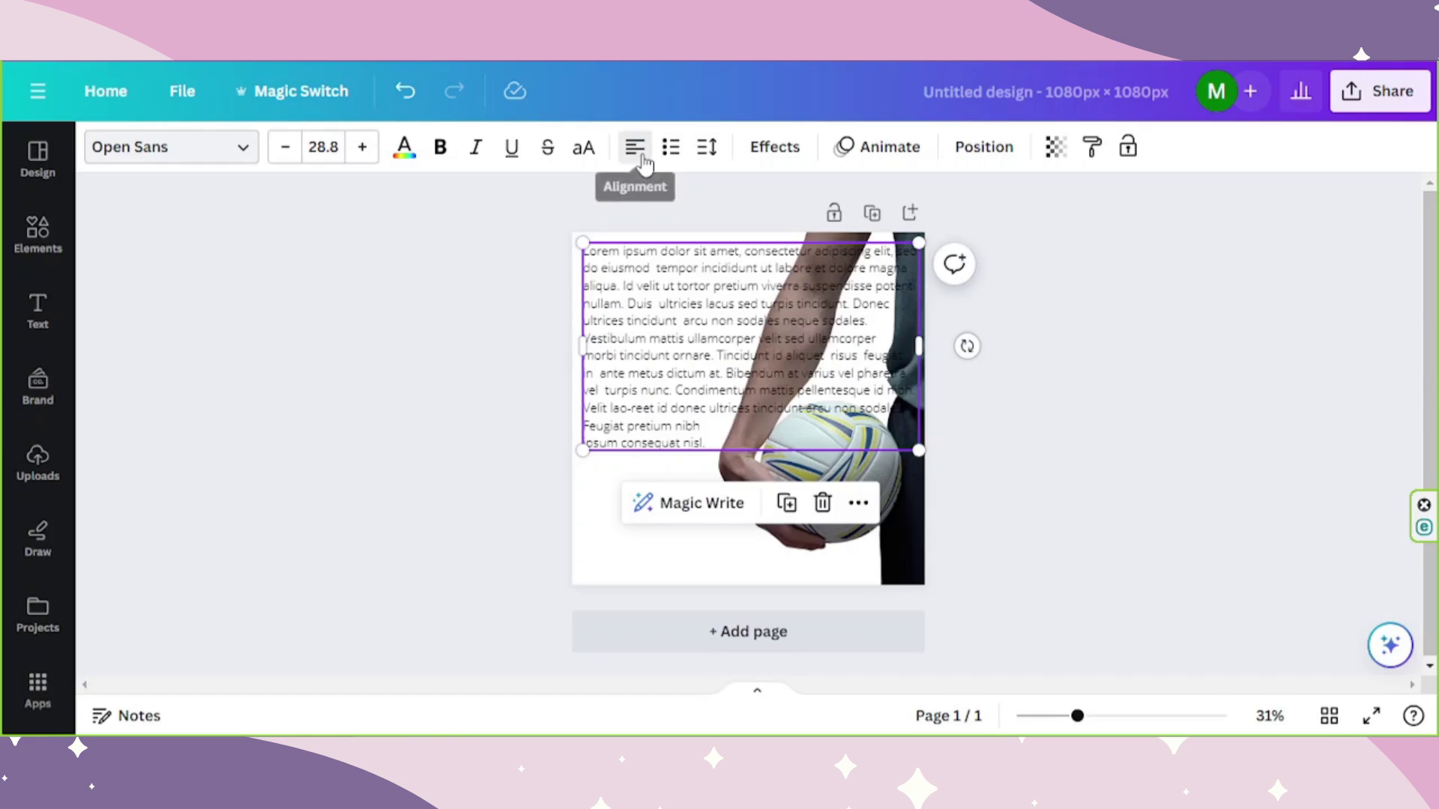
left_click(635, 147)
left_click(635, 147)
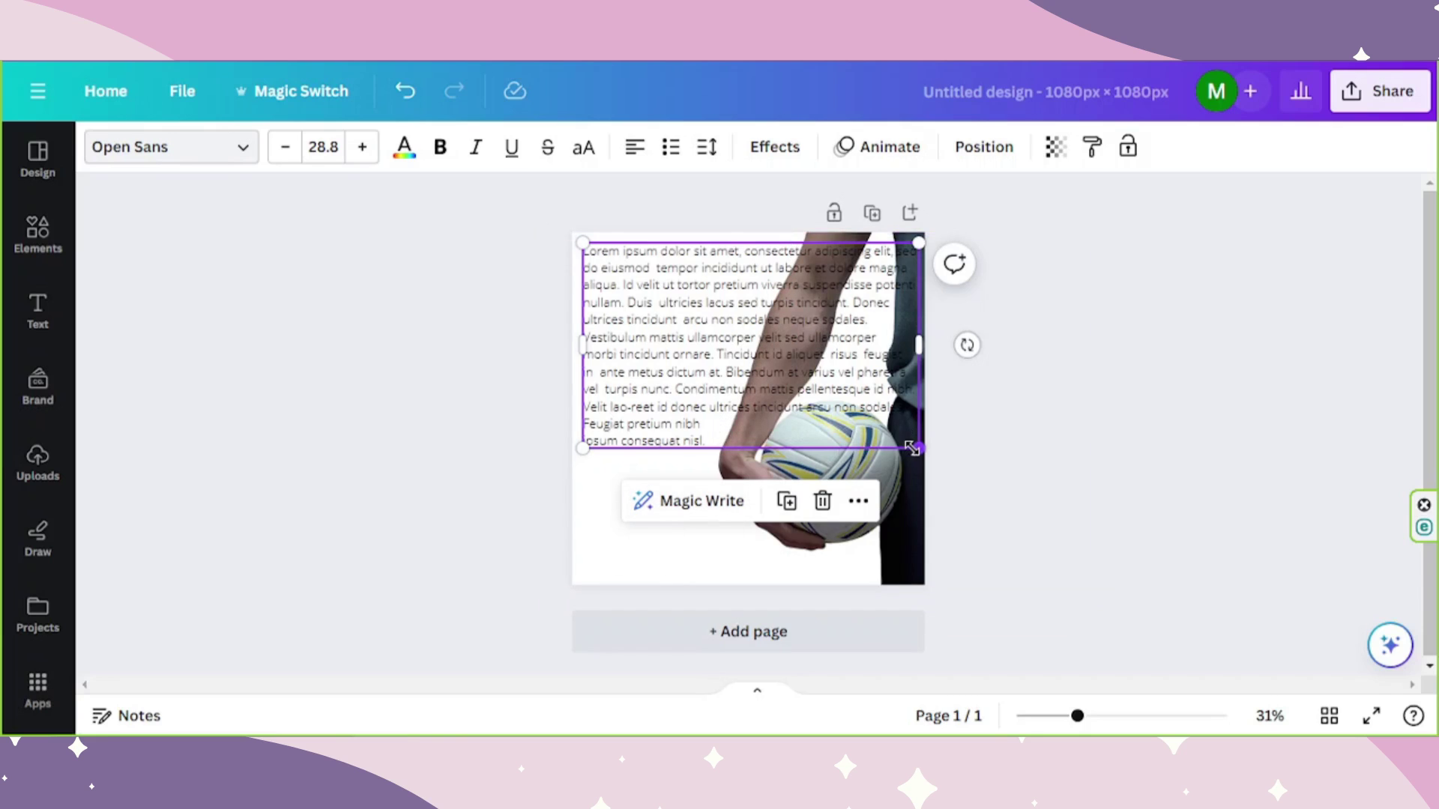
Shrink the paragraph to smaller text in a narrower block ending above the volleyball
left_click_drag(918, 448, 856, 417)
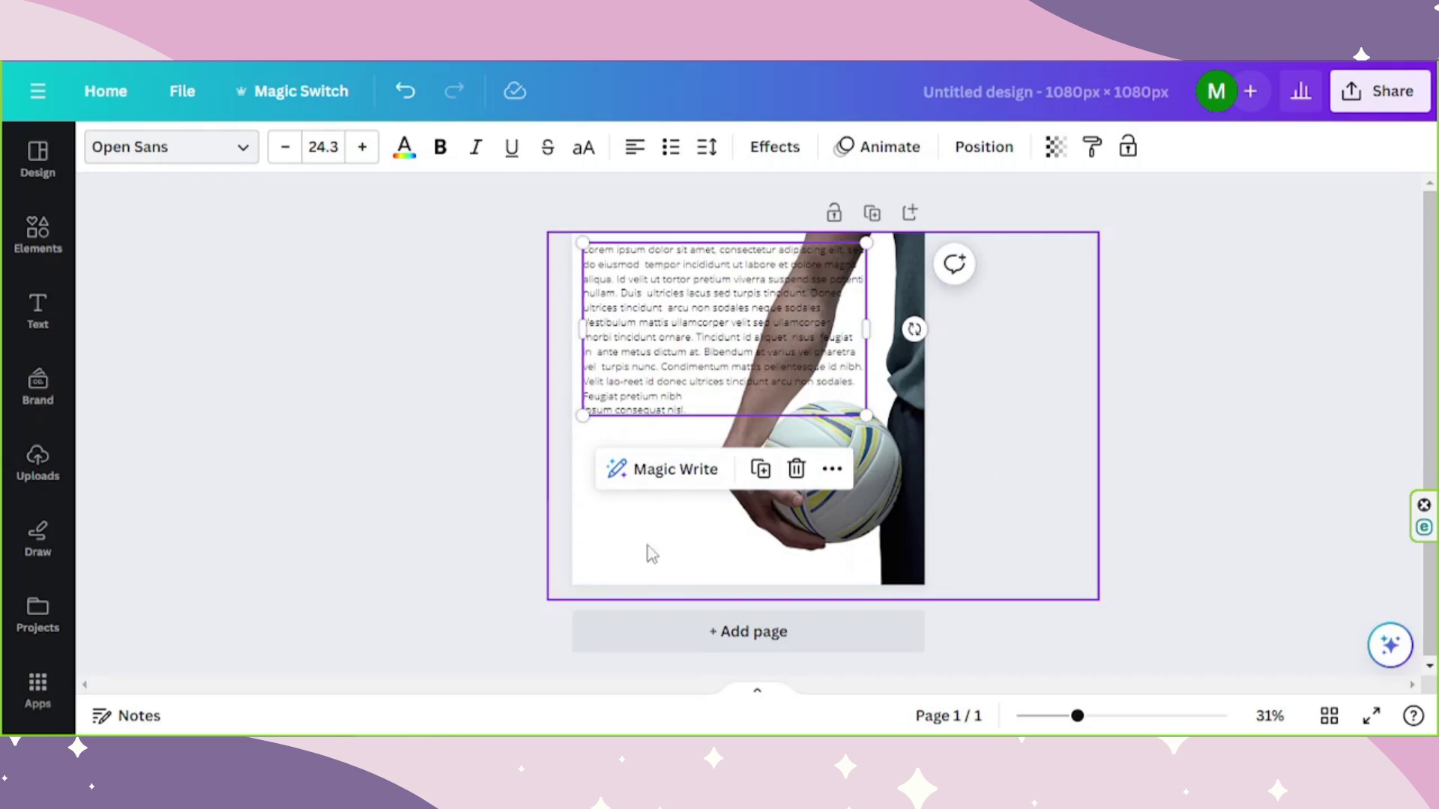
left_click_drag(866, 413, 841, 401)
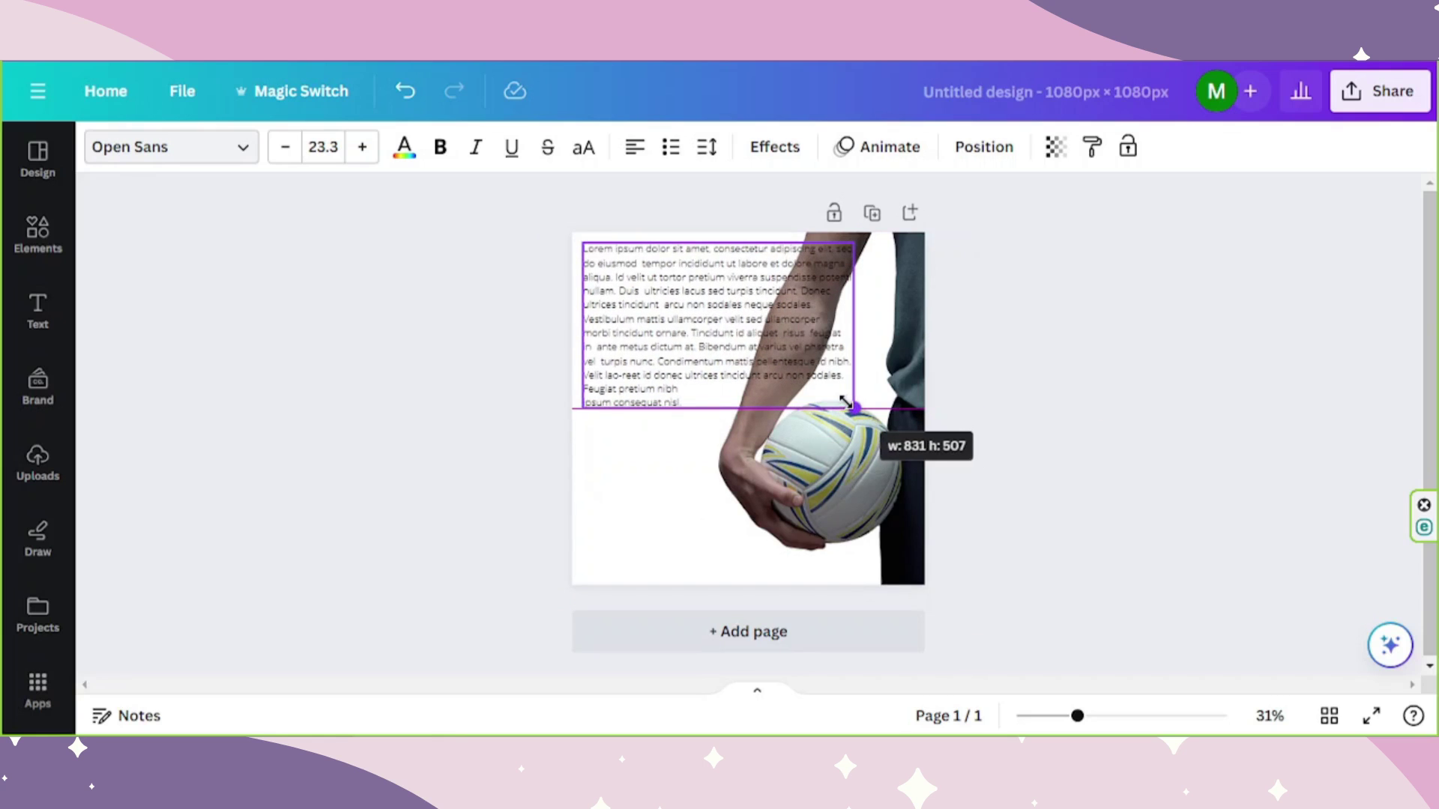
left_click(950, 482)
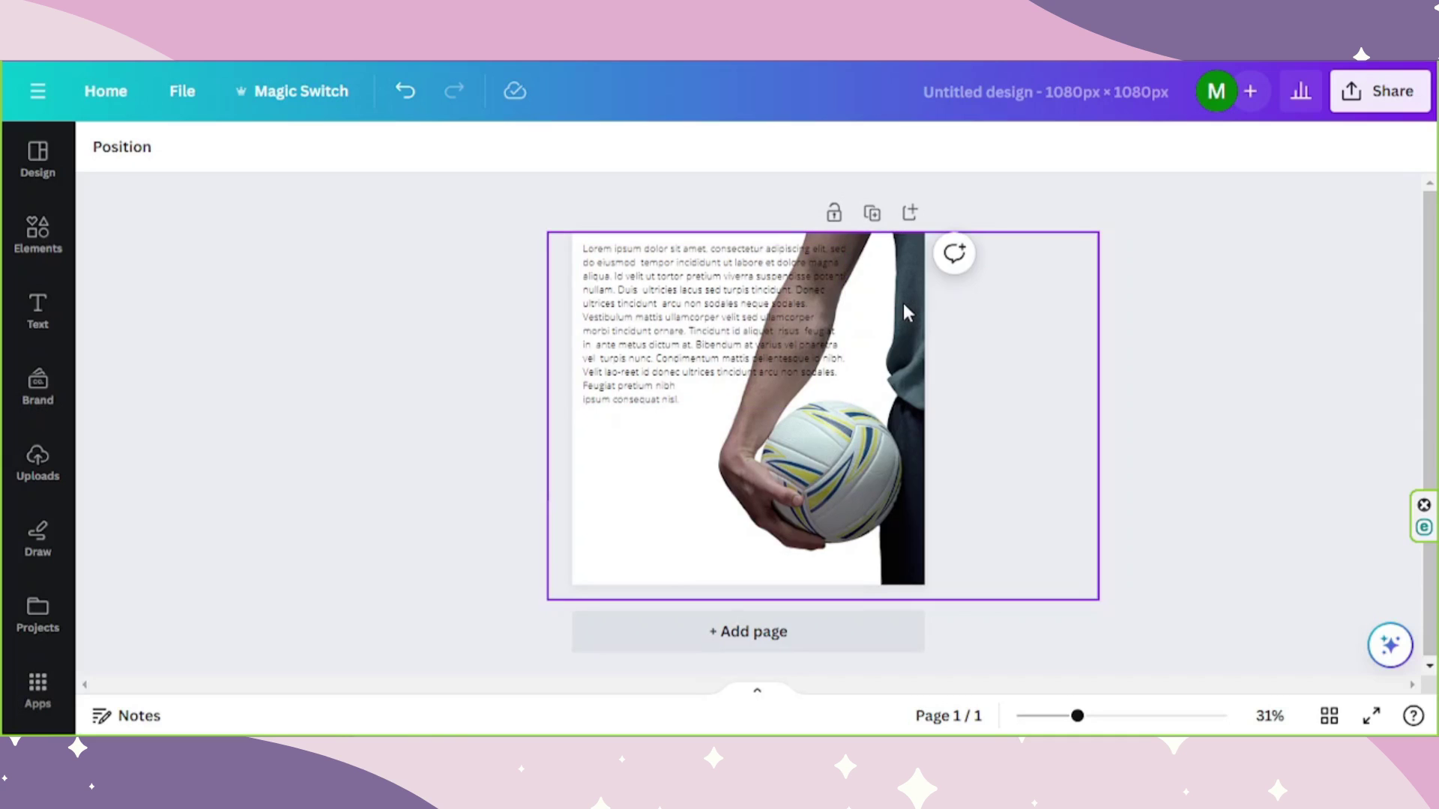
Hyphenate and break the first lines, starting with a split after 'adipis-'
left_click(798, 255)
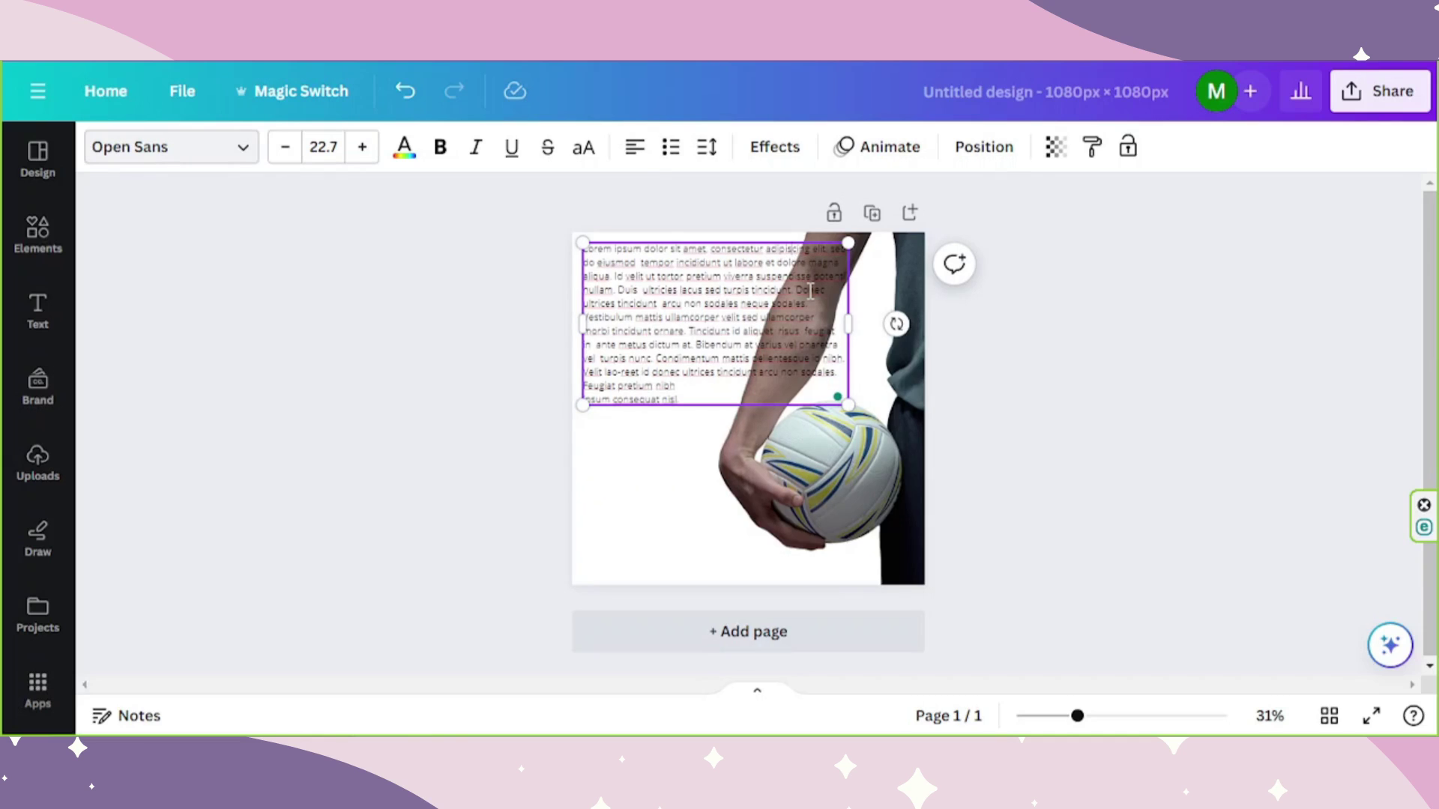
type("-")
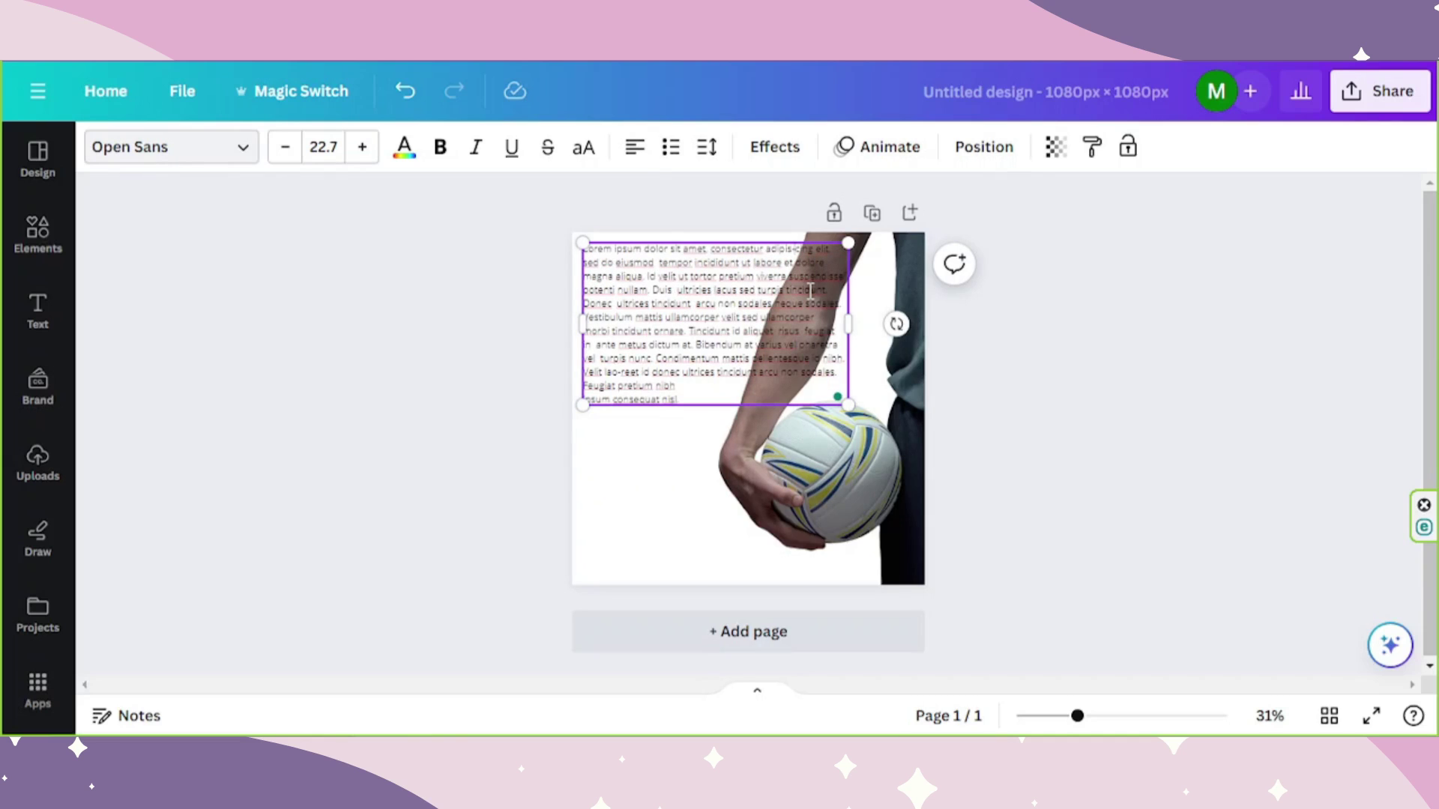
key("Return")
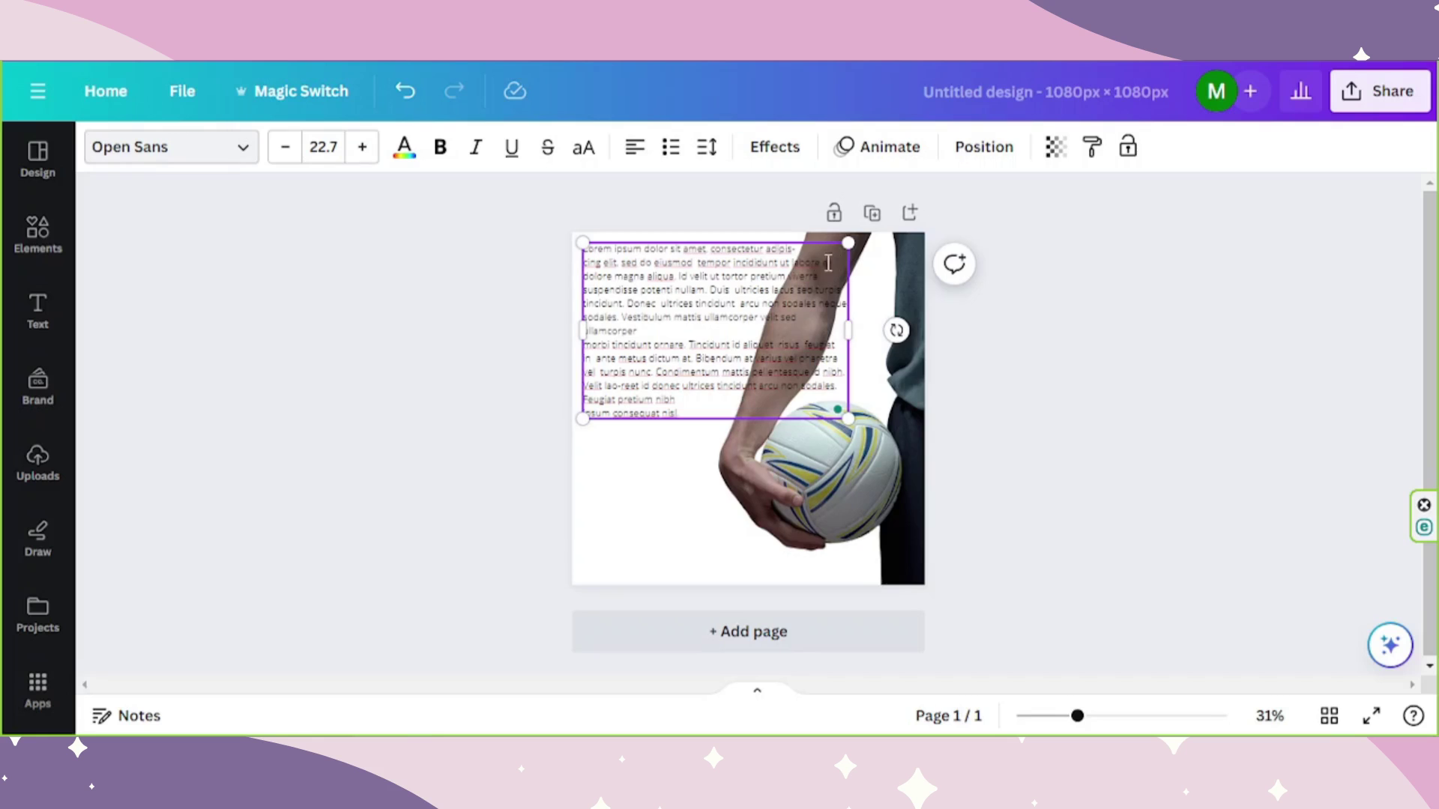
type("-")
key("Return")
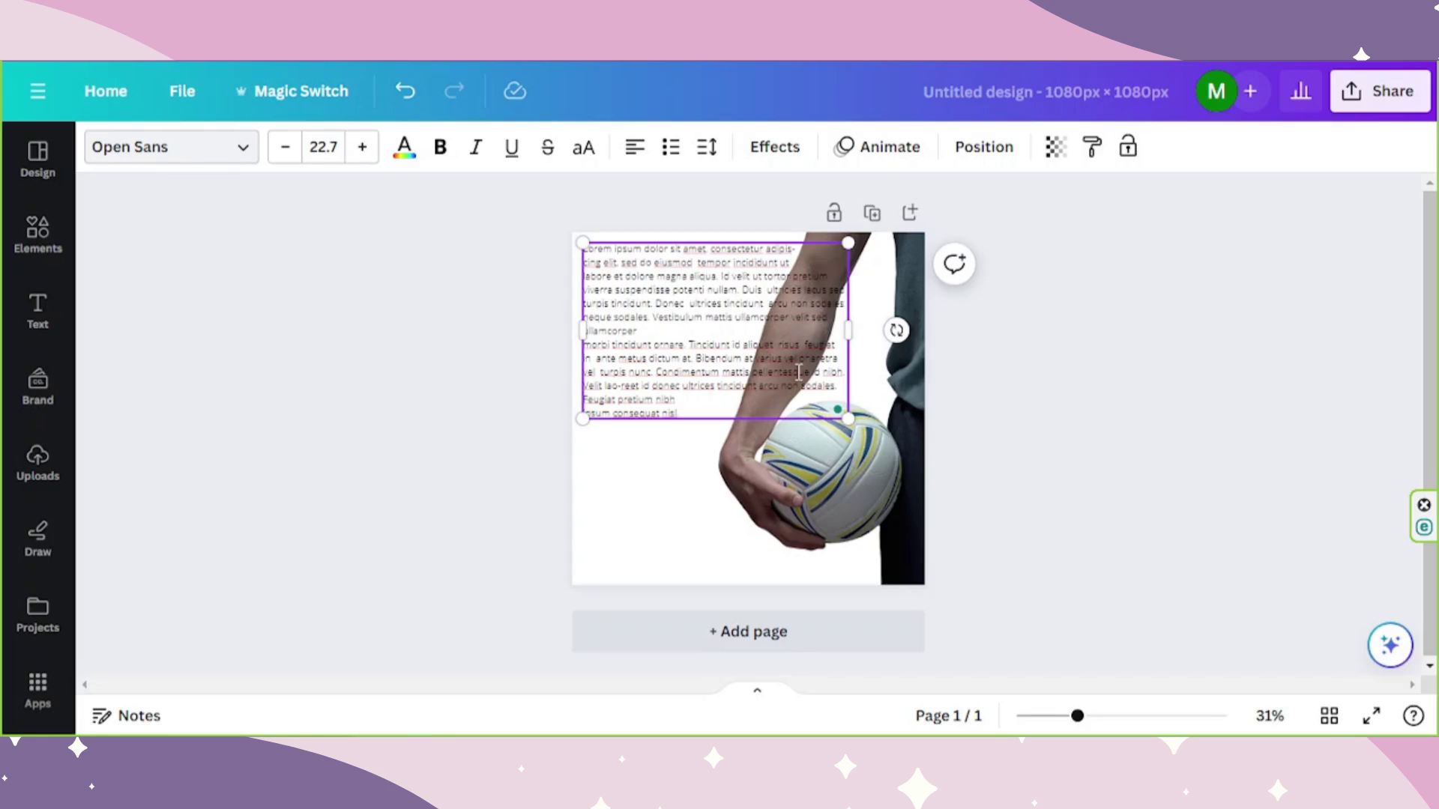
Add more hyphenated breaks so upper lines clear the arm, moving 'ttis' down
type("-")
key("Return")
type("-")
key("Return")
key("BackSpace")
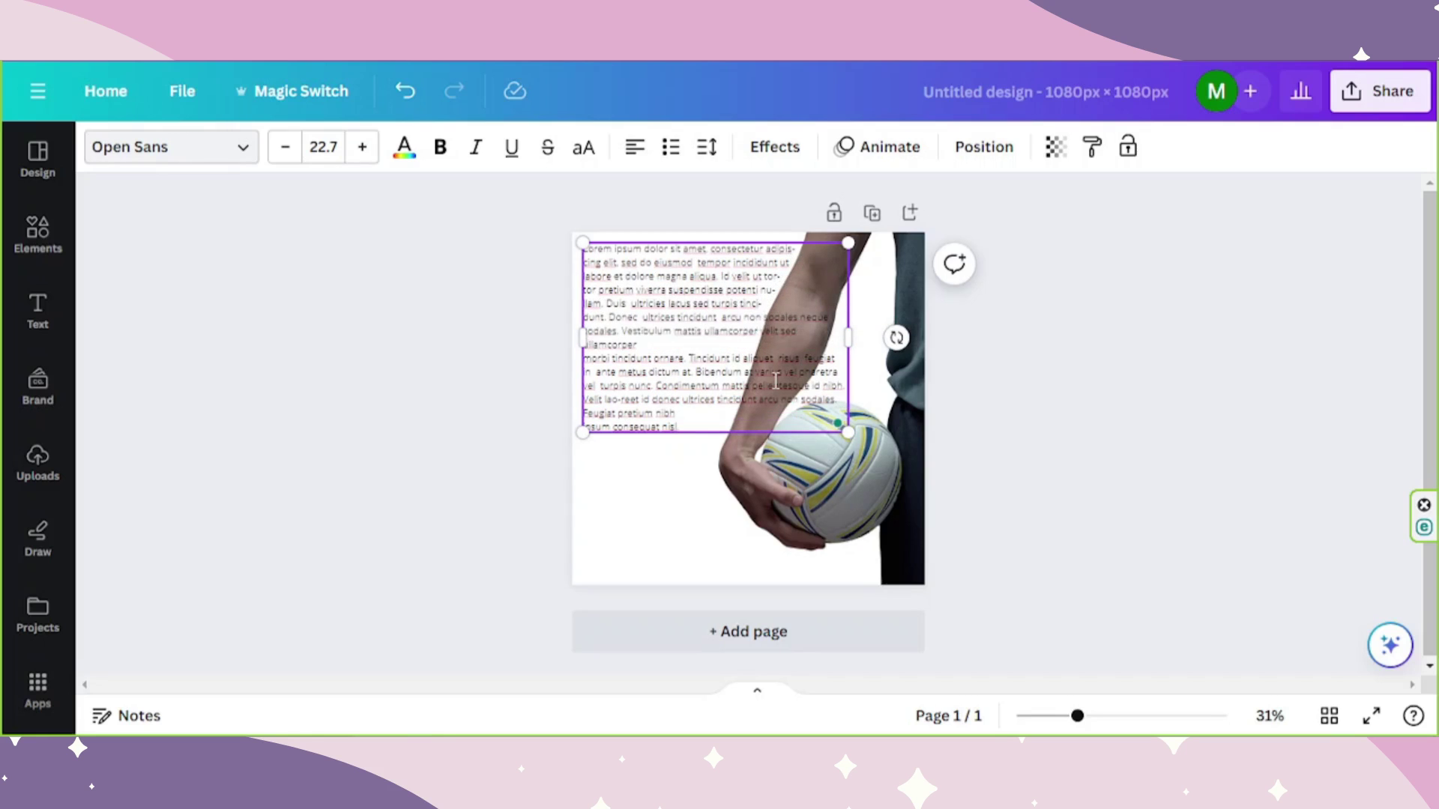
type("-")
key("Return")
key("Return")
key("BackSpace")
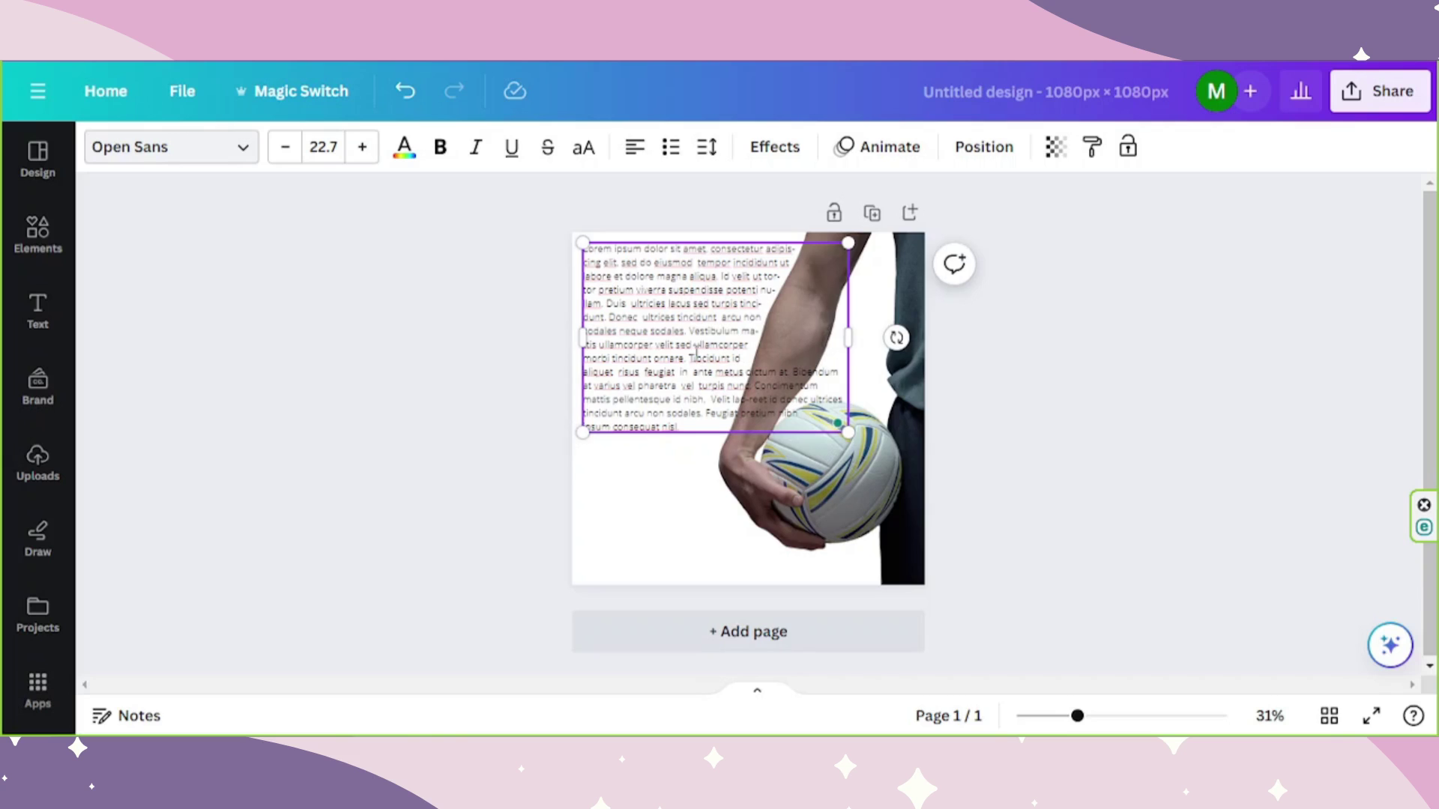
Break lower lines before 'dictum' and 'pharetra', removing a stray break before 'at varius vel'
left_click(690, 358)
left_click(695, 345)
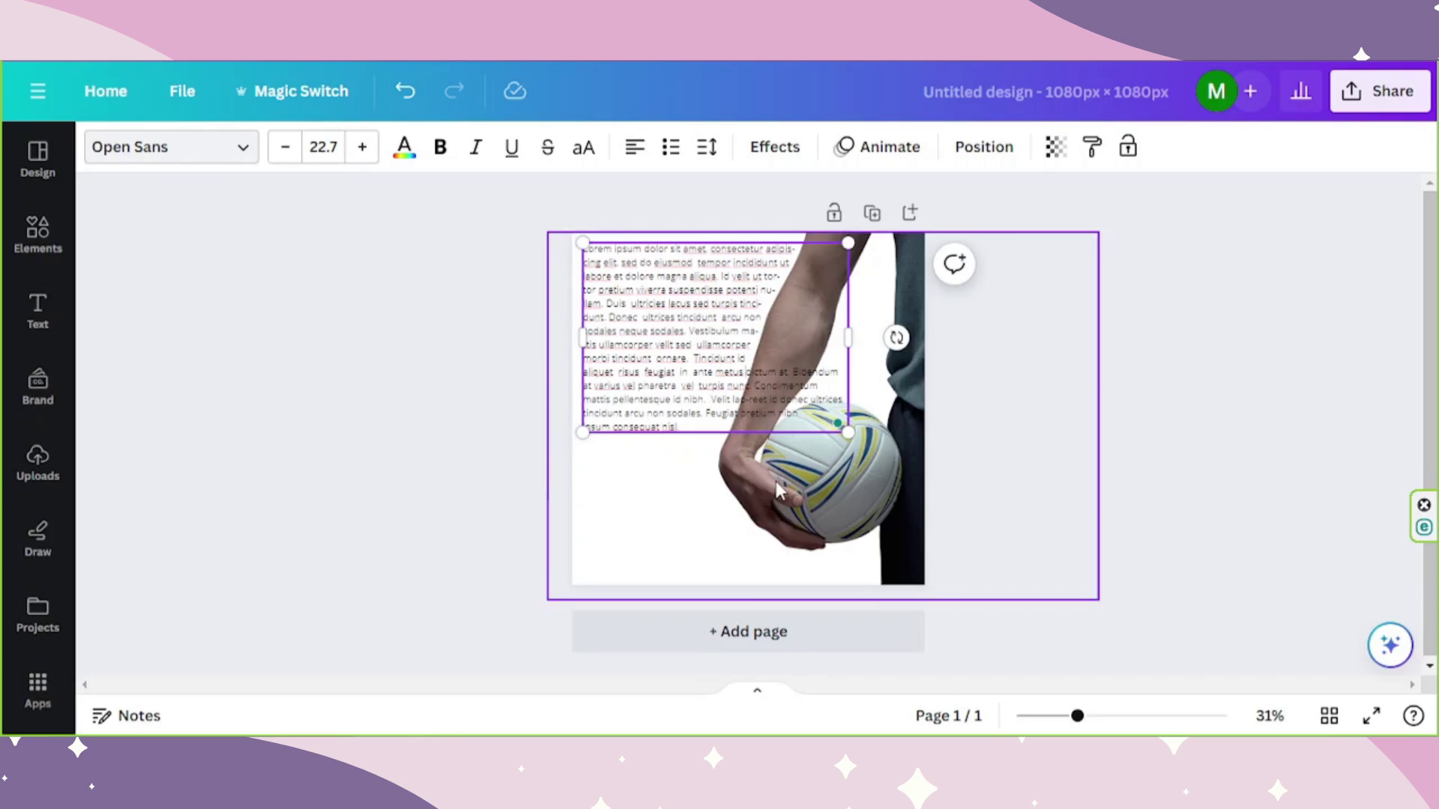
key("Return")
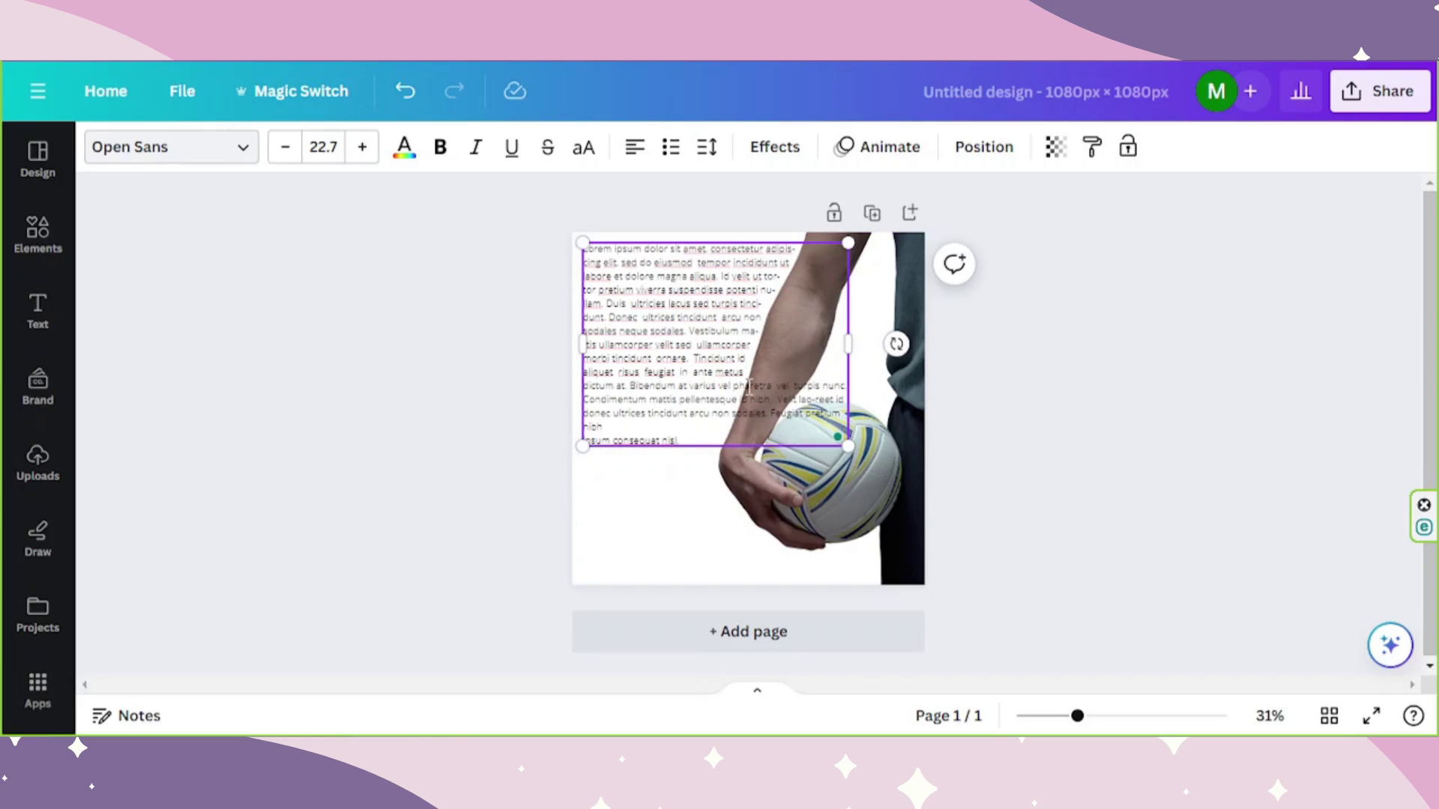
left_click(734, 386)
key("Return")
left_click(678, 386)
key("Return")
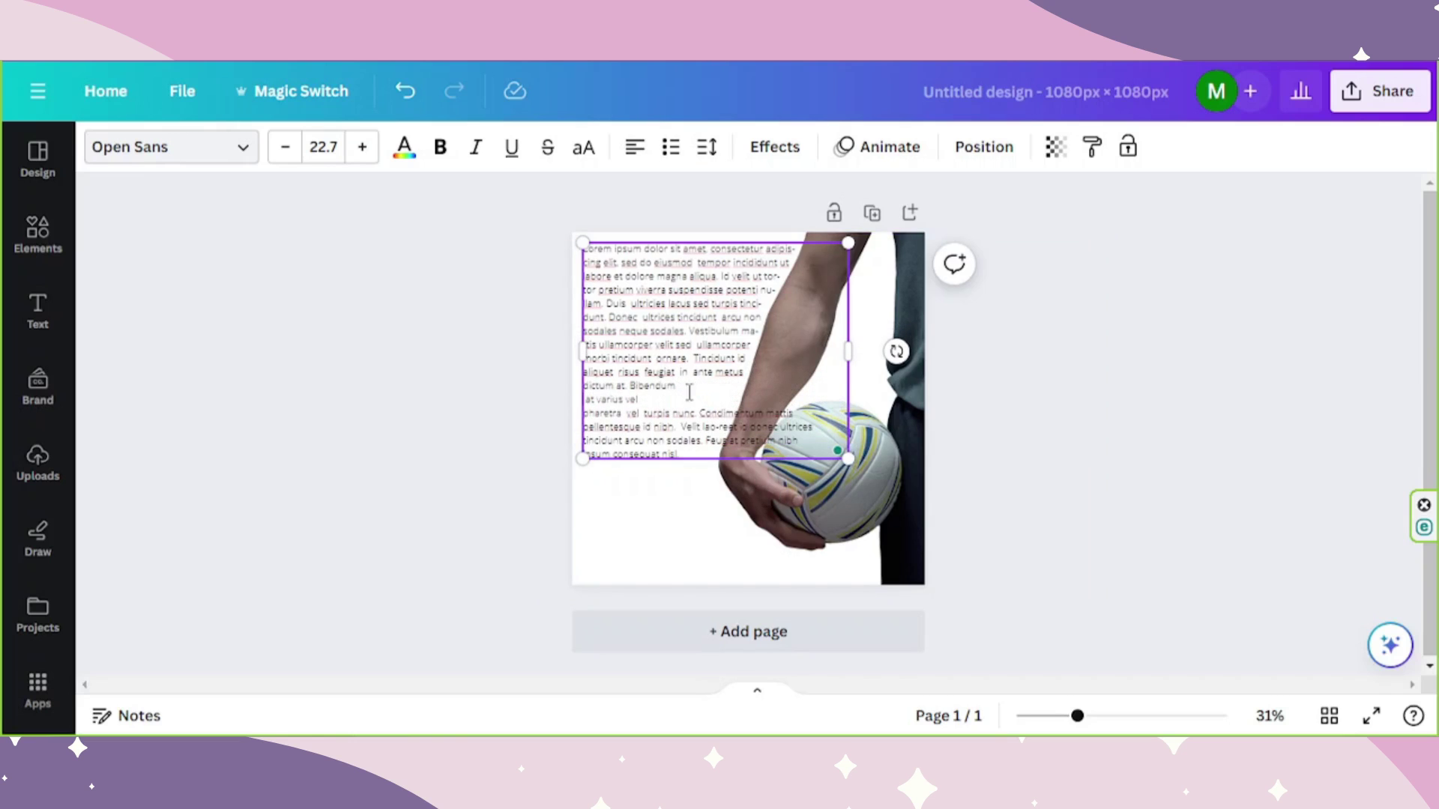
key("BackSpace")
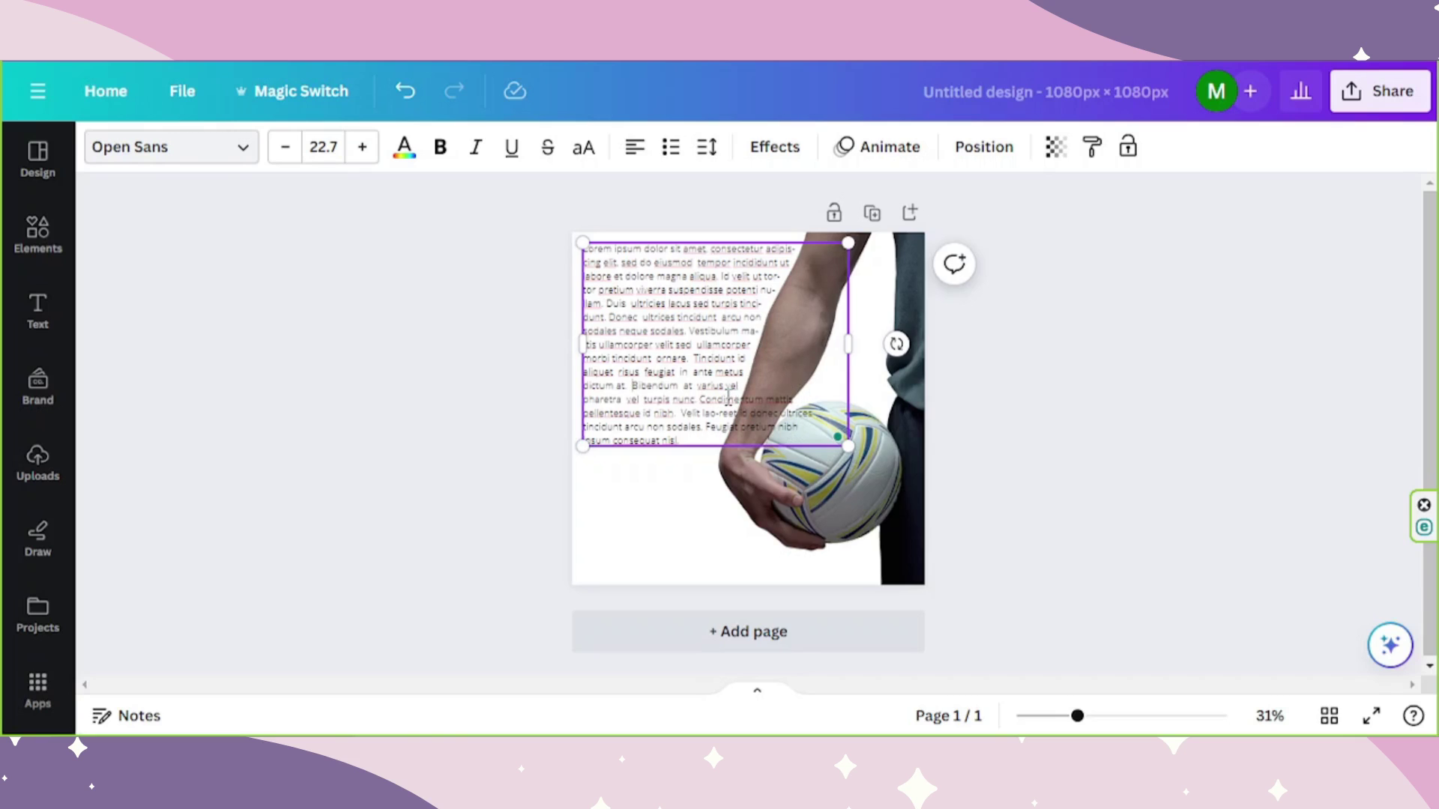
Hyphenate 'Condimentum', break before 'nibh. Velit', and rejoin the paragraph's last lines
type("-")
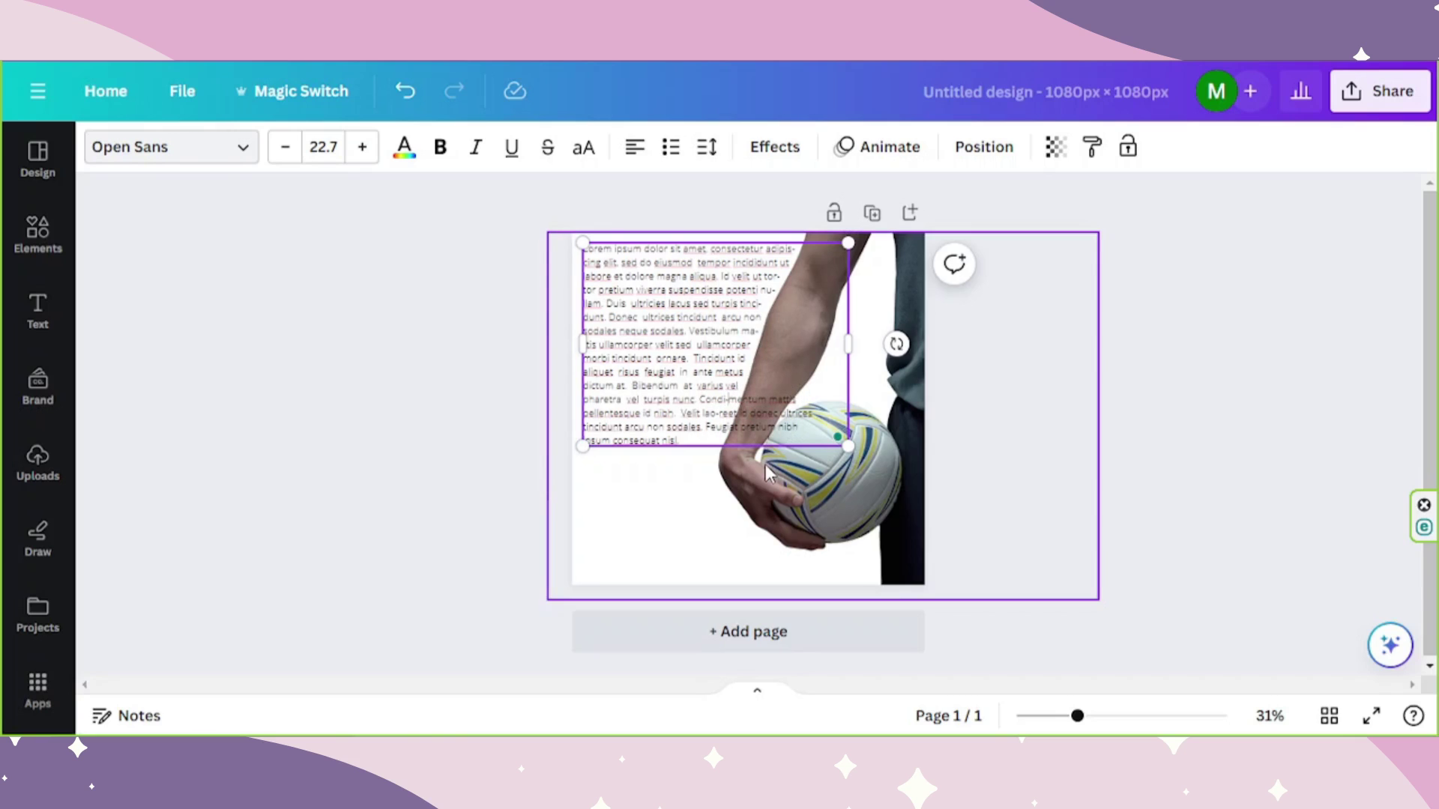
key("Return")
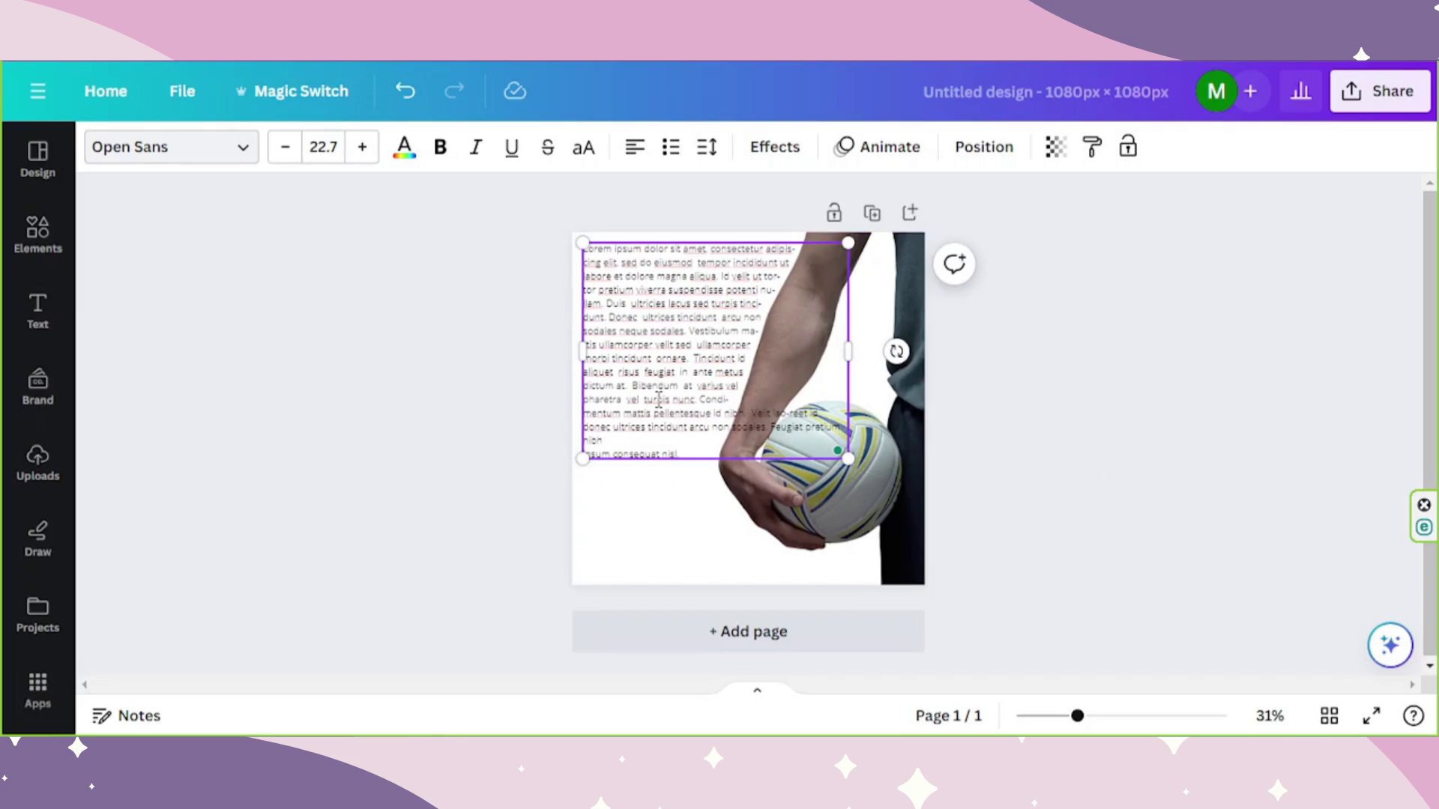
left_click(699, 400)
left_click(672, 400)
left_click(717, 414)
key("Return")
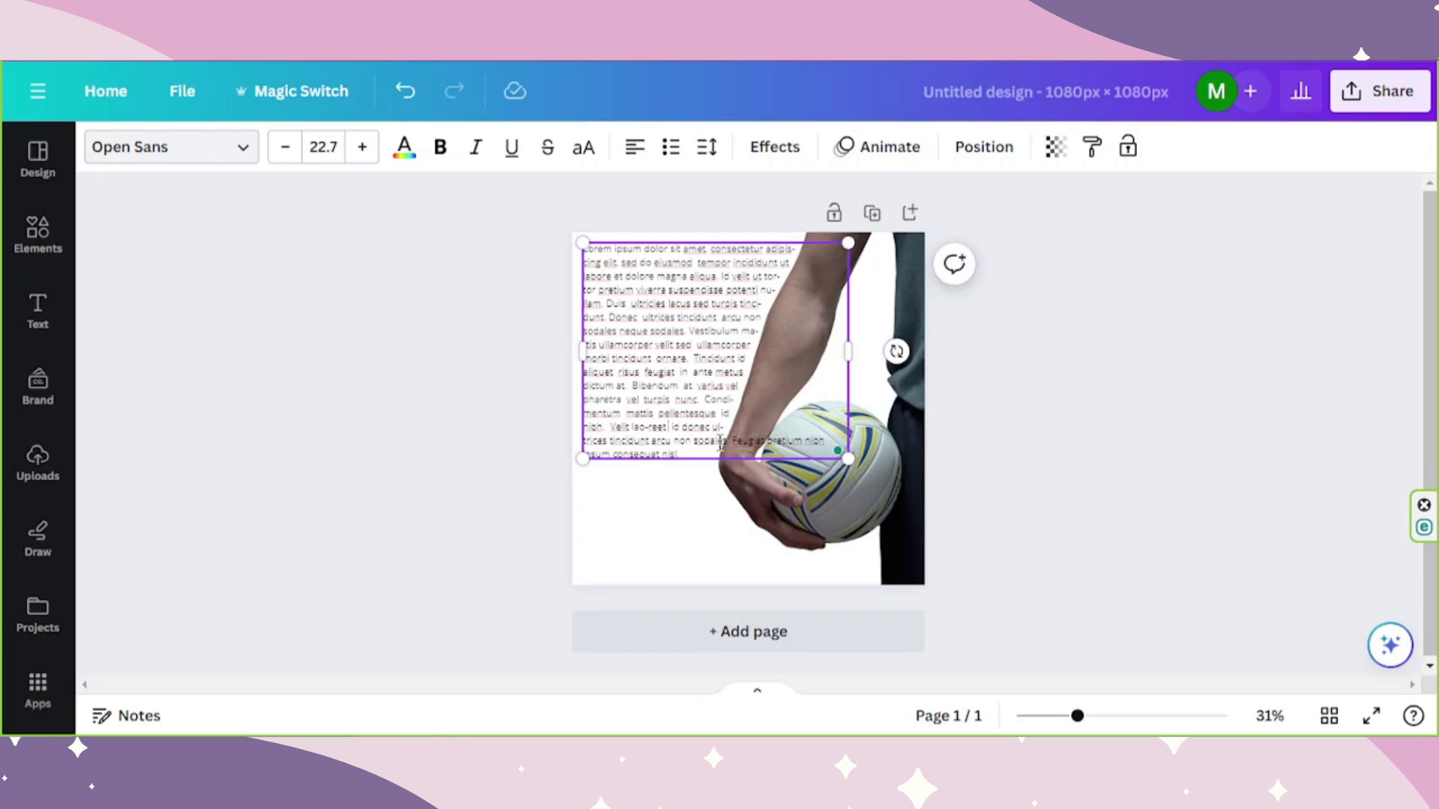
key("Delete")
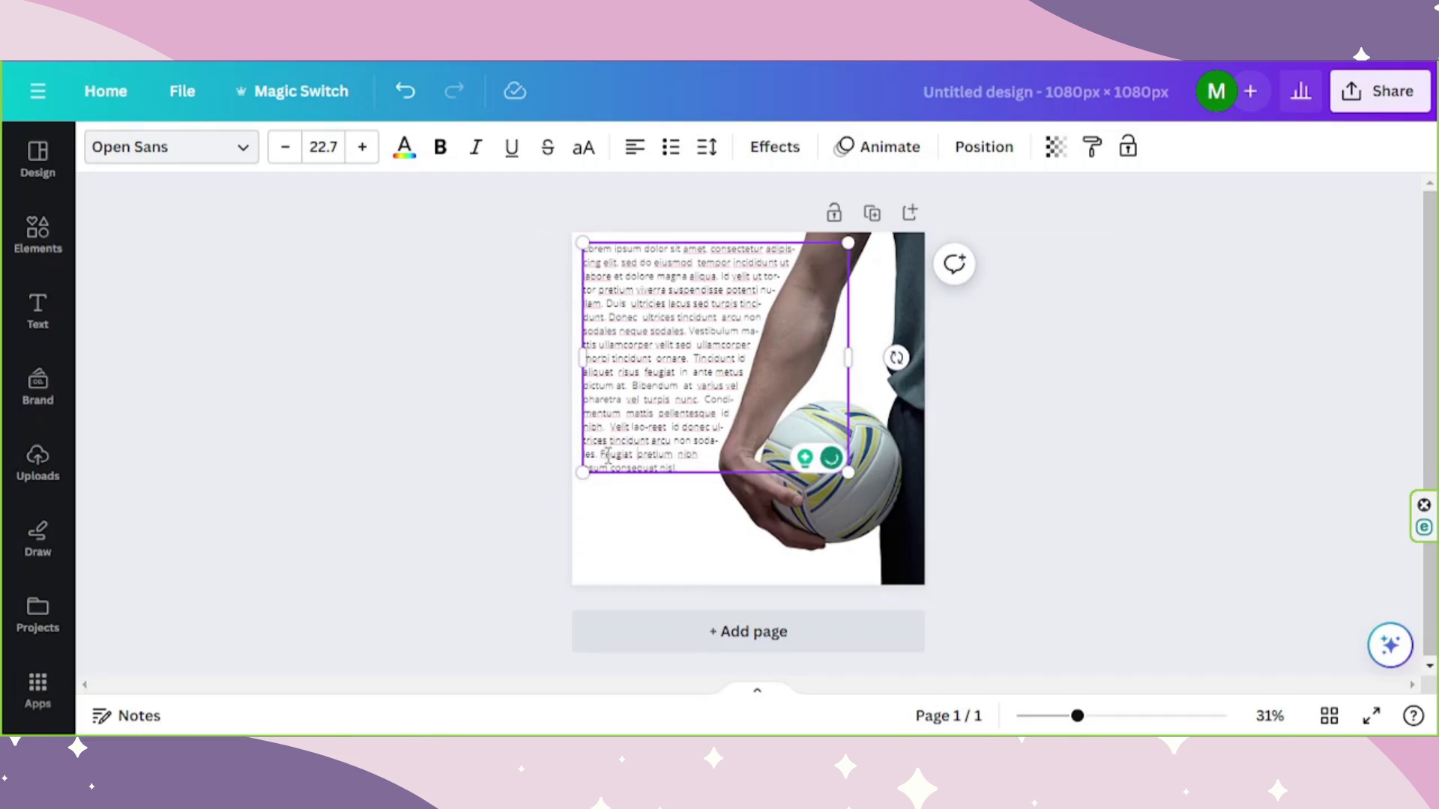
left_click(1156, 464)
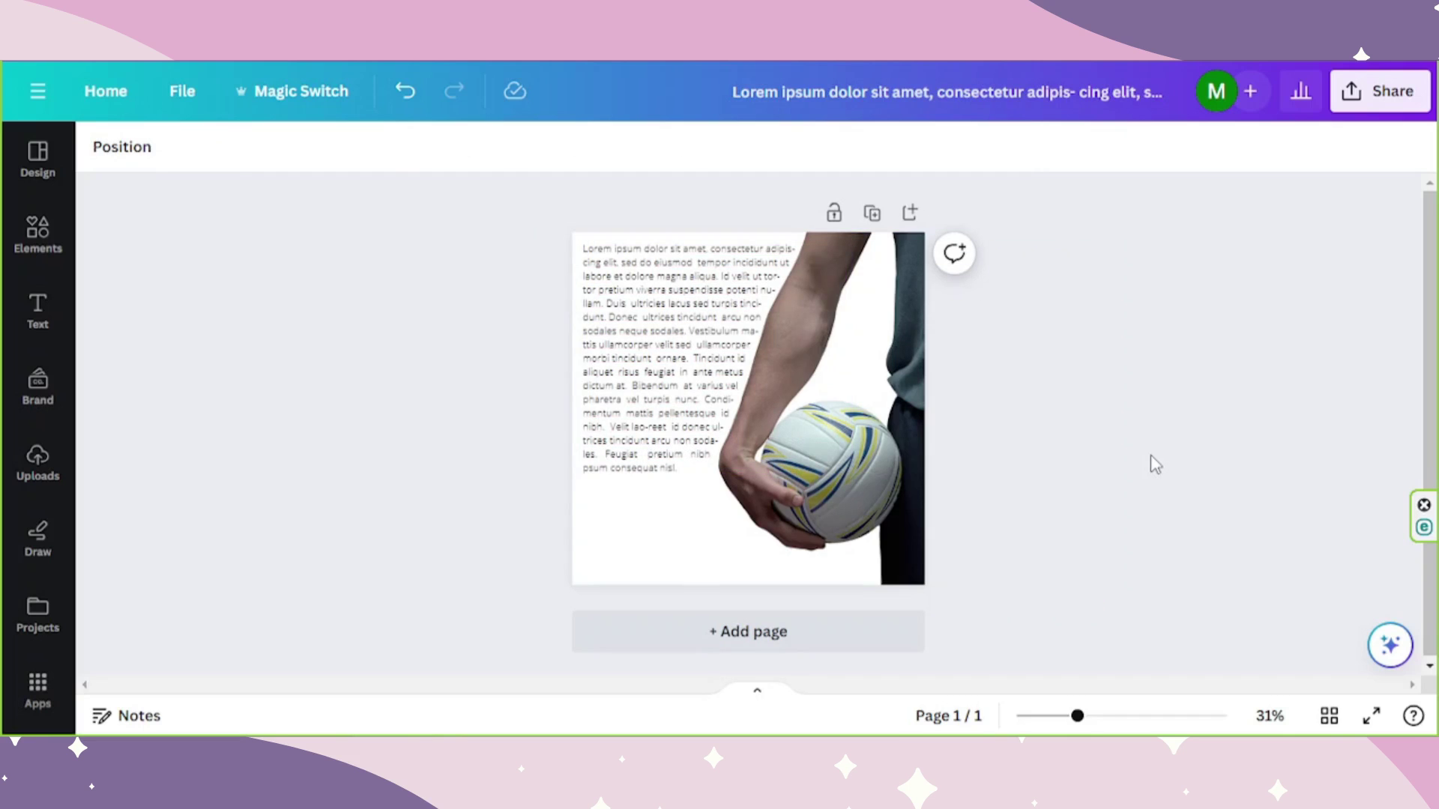